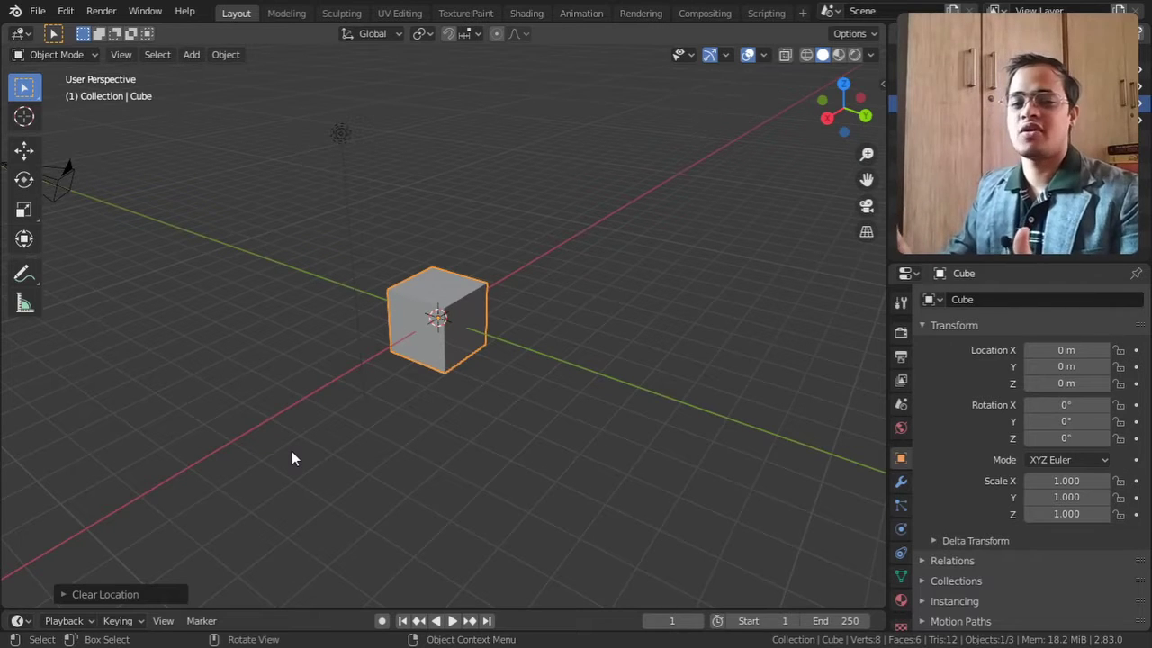
Move the cube along the X, Y and Z axes to about X 4.13 m, Y -3.26 m and Z 3.20 m.
{"action": "left_click", "coordinate": [450, 293]}
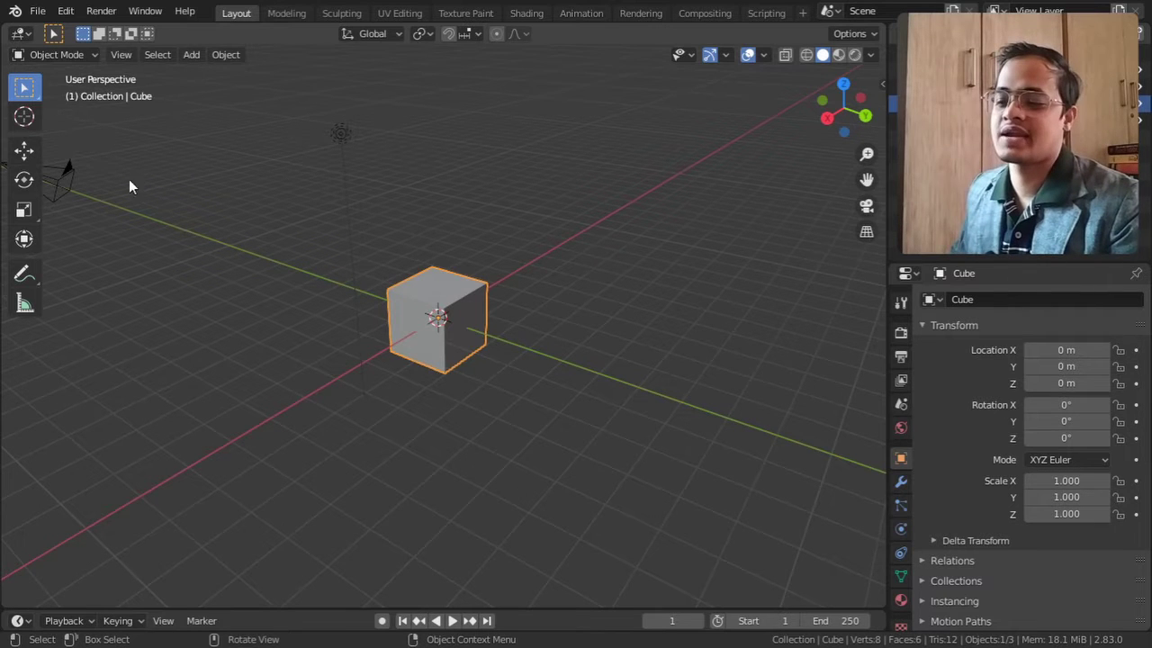
{"action": "left_click", "coordinate": [25, 151]}
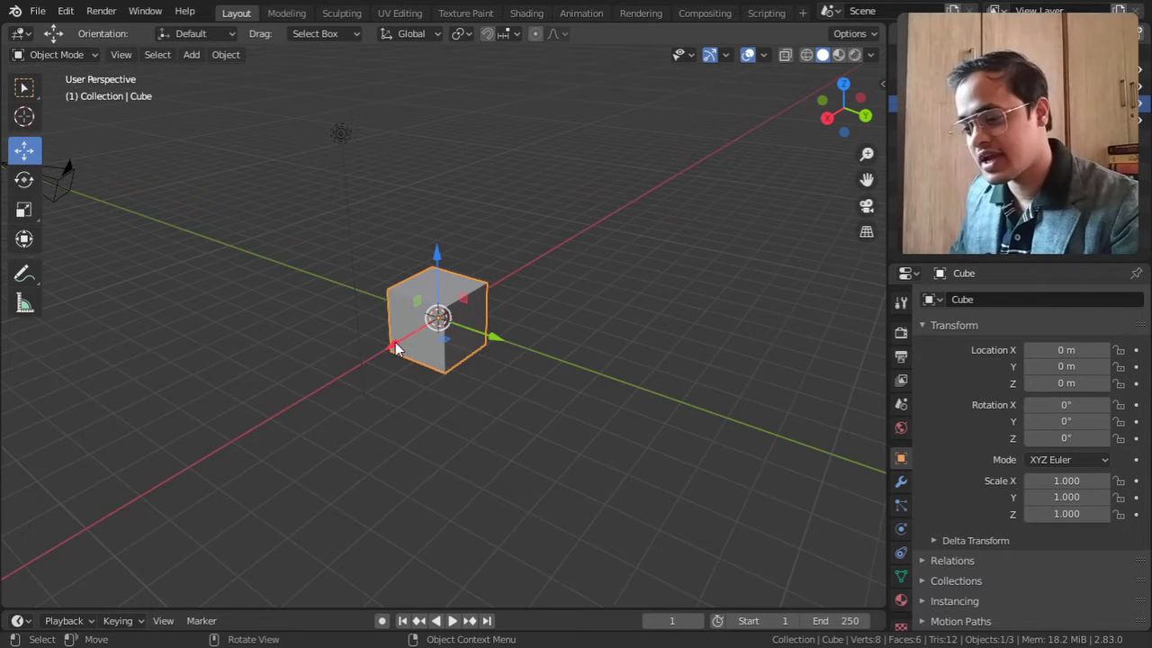
{"action": "left_click_drag", "start_coordinate": [395, 342], "coordinate": [277, 385]}
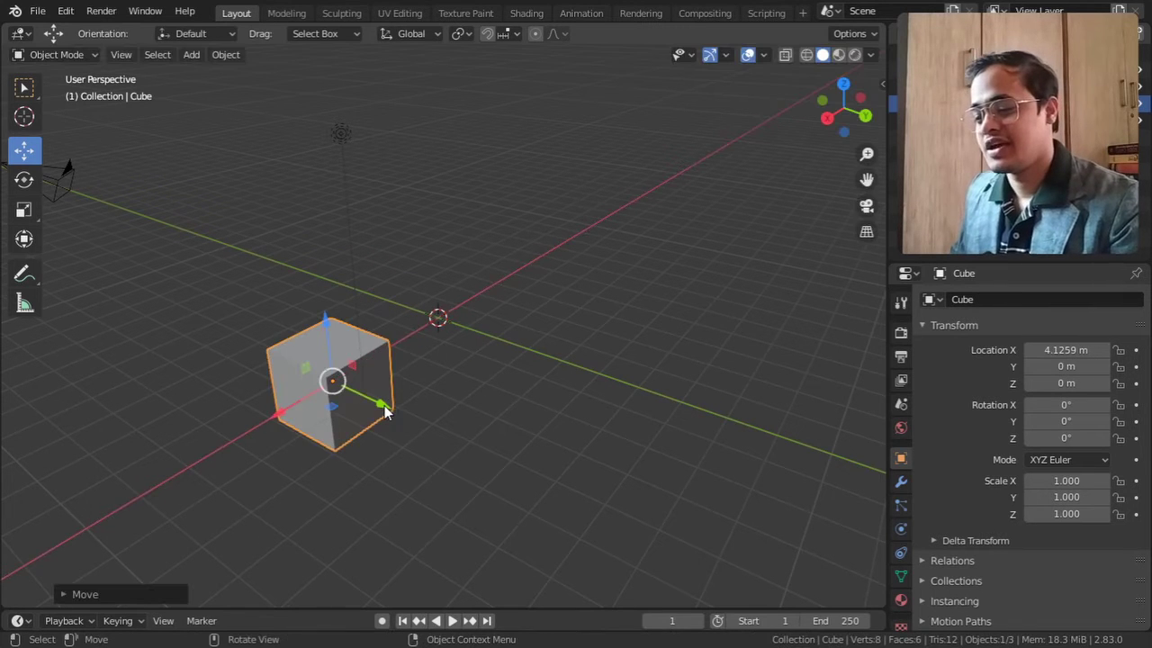
{"action": "left_click_drag", "start_coordinate": [384, 411], "coordinate": [316, 347]}
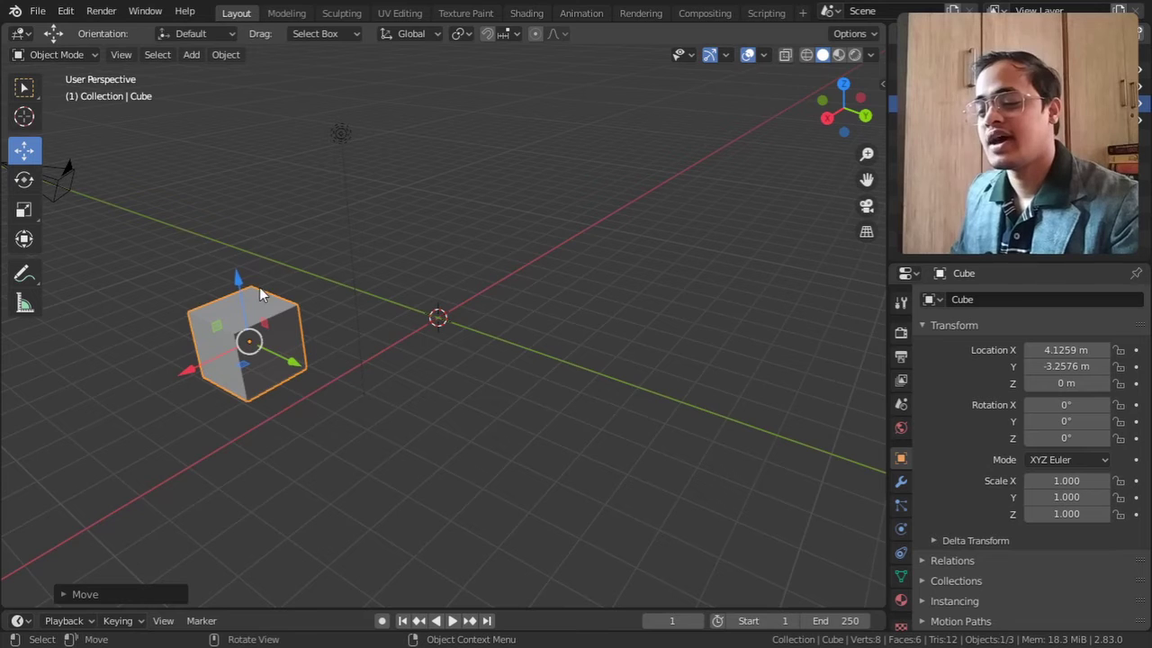
{"action": "left_click_drag", "start_coordinate": [241, 281], "coordinate": [218, 165]}
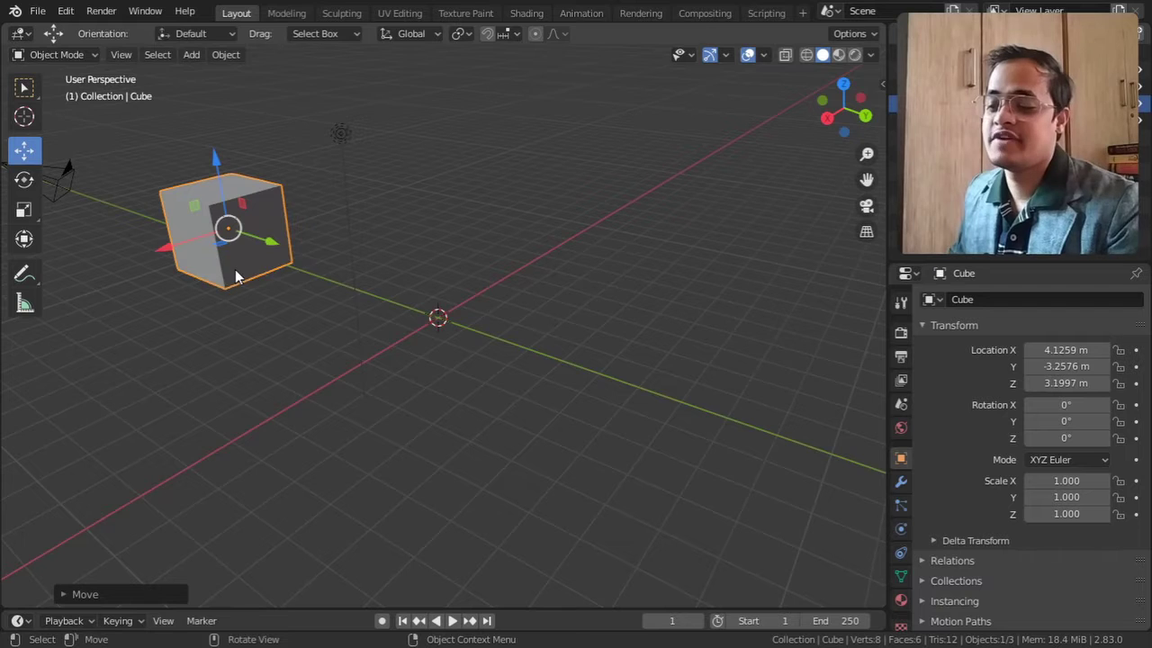
Move the cube within the horizontal XY plane to about X 4.32 m and Y -2.76 m.
{"action": "middle_click_drag", "start_coordinate": [235, 269], "coordinate": [592, 293]}
{"action": "scroll", "coordinate": [253, 311], "scroll_direction": "up", "scroll_amount": 3}
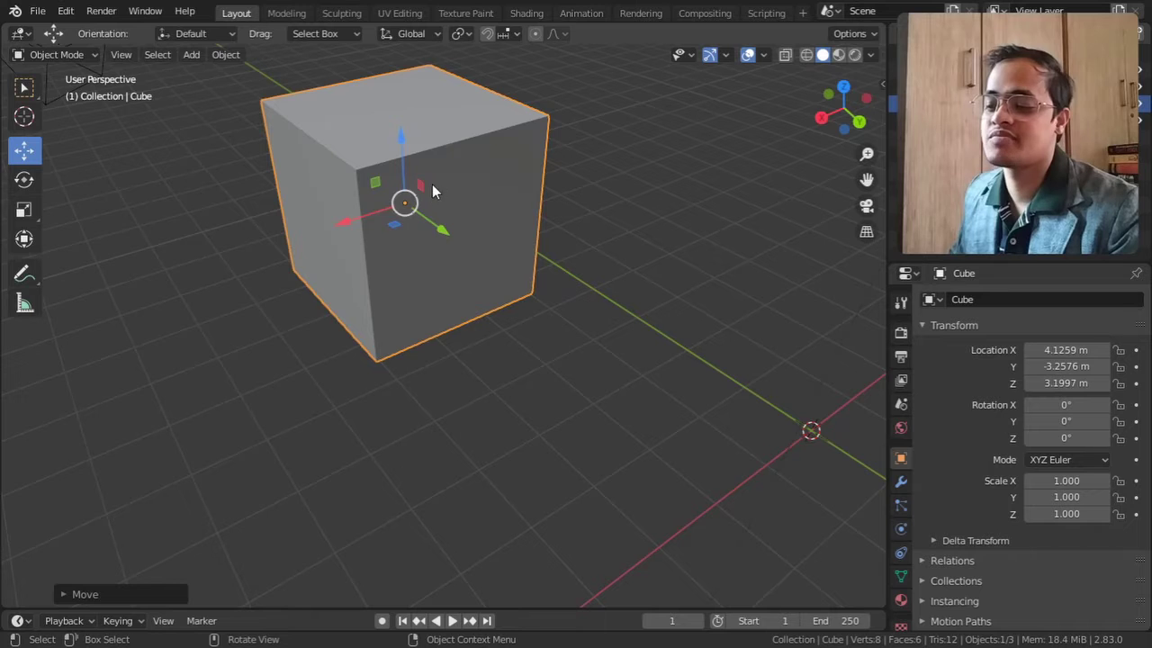
{"action": "scroll", "coordinate": [386, 213], "scroll_direction": "up", "scroll_amount": 5}
{"action": "scroll", "coordinate": [386, 210], "scroll_direction": "down", "scroll_amount": 4}
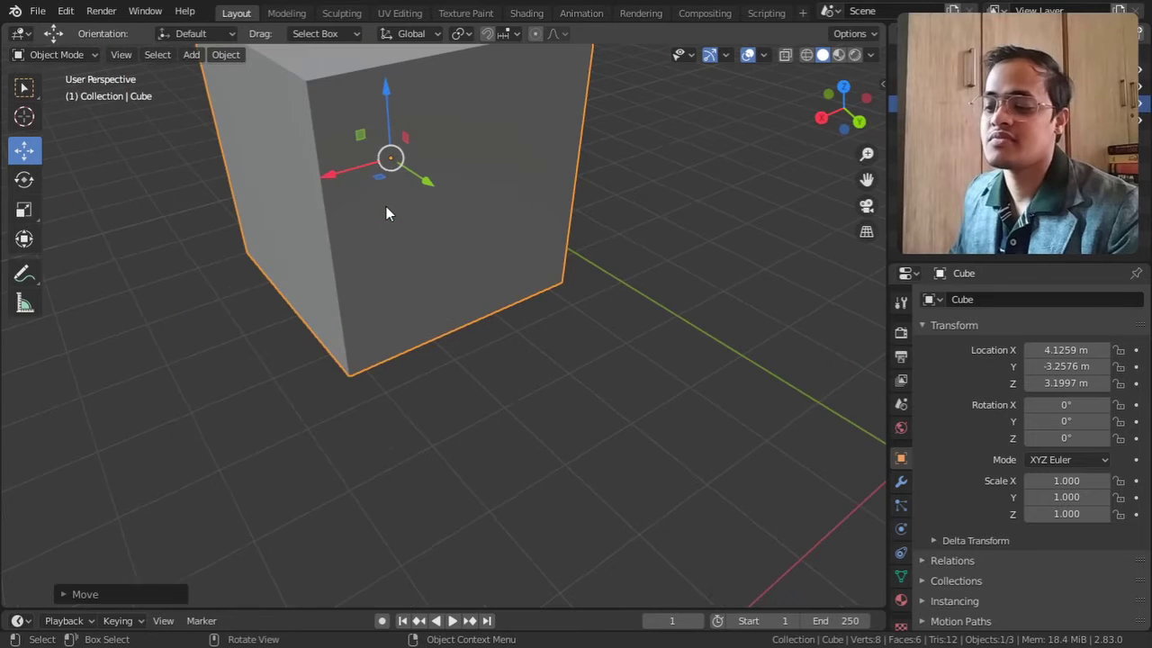
{"action": "middle_click_drag", "start_coordinate": [386, 210], "coordinate": [490, 198]}
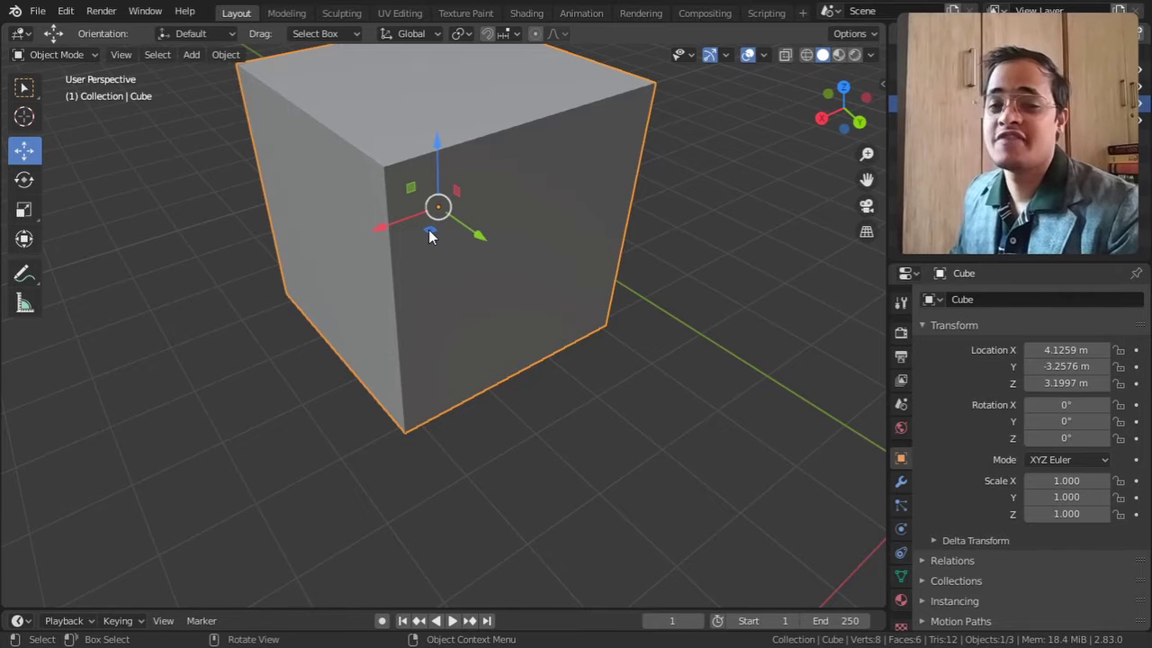
{"action": "left_click_drag", "start_coordinate": [430, 233], "coordinate": [452, 244]}
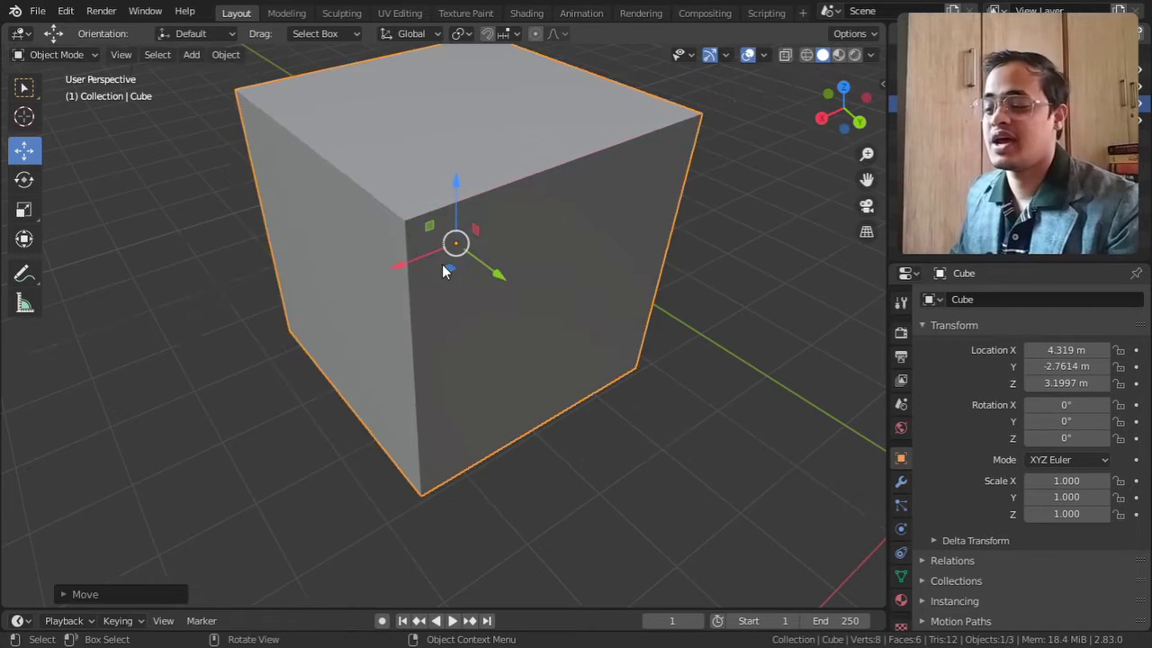
Move the cube using the Move gizmo's plane handles to about X 4.70 m, Y -1.72 m and Z 6.15 m.
{"action": "scroll", "coordinate": [450, 279], "scroll_direction": "down", "scroll_amount": 4}
{"action": "scroll", "coordinate": [450, 279], "scroll_direction": "down", "scroll_amount": 5}
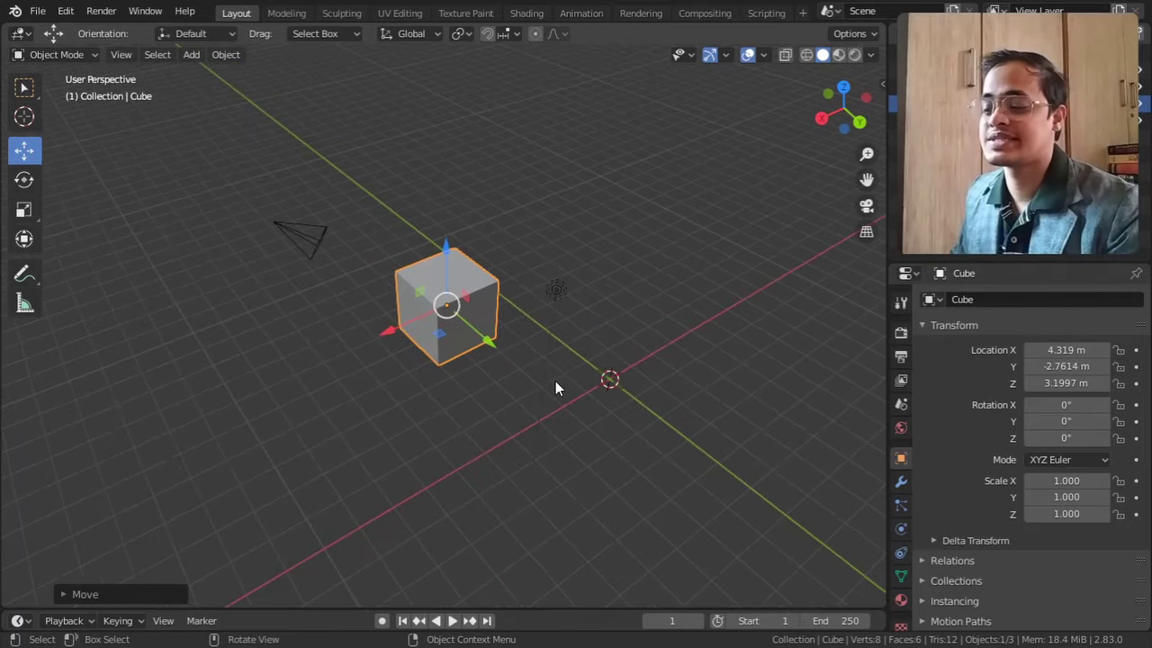
{"action": "middle_click_drag", "start_coordinate": [555, 369], "coordinate": [496, 355]}
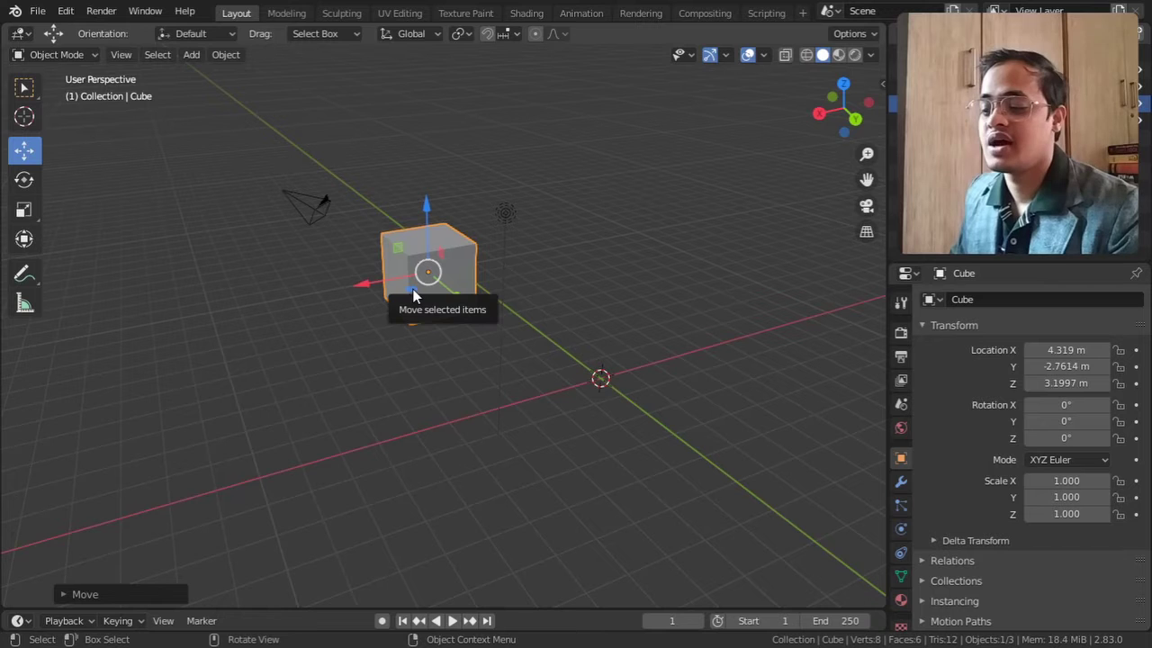
{"action": "left_click_drag", "start_coordinate": [414, 295], "coordinate": [553, 157]}
Undo all the cube moves back to its starting location at the world origin.
{"action": "key", "text": "ctrl+z"}
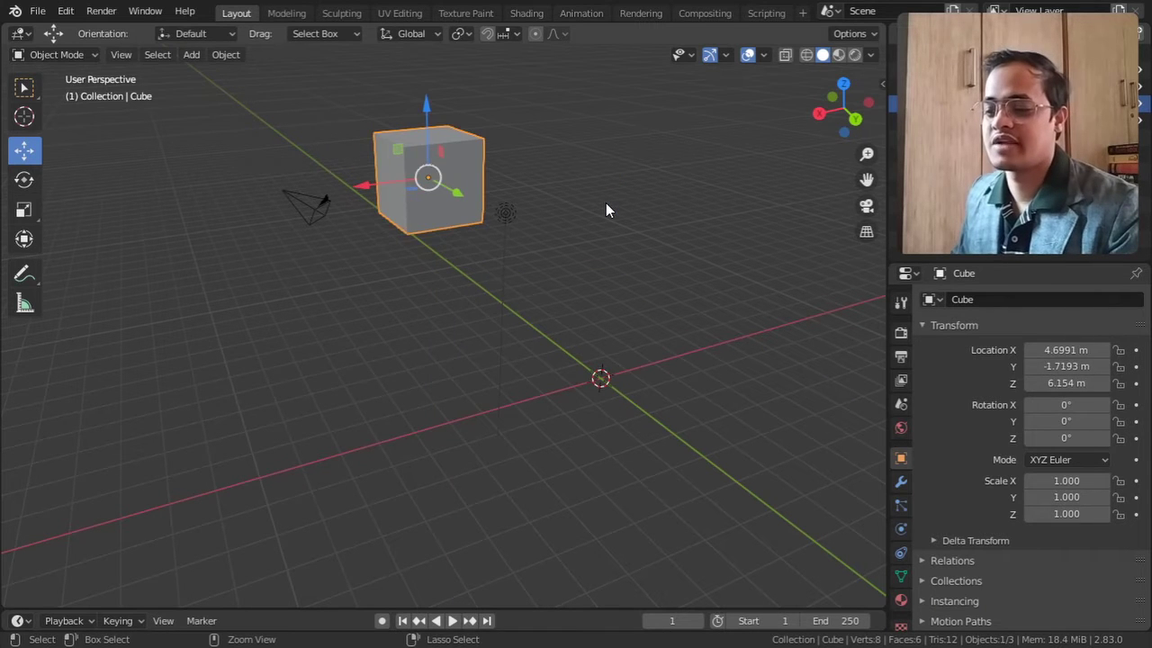
{"action": "key", "text": "ctrl+z"}
{"action": "key", "text": "ctrl+z"}
{"action": "key", "text": "ctrl+z"}
{"action": "key", "text": "ctrl+z"}
{"action": "key", "text": "ctrl+z"}
{"action": "key", "text": "ctrl+z"}
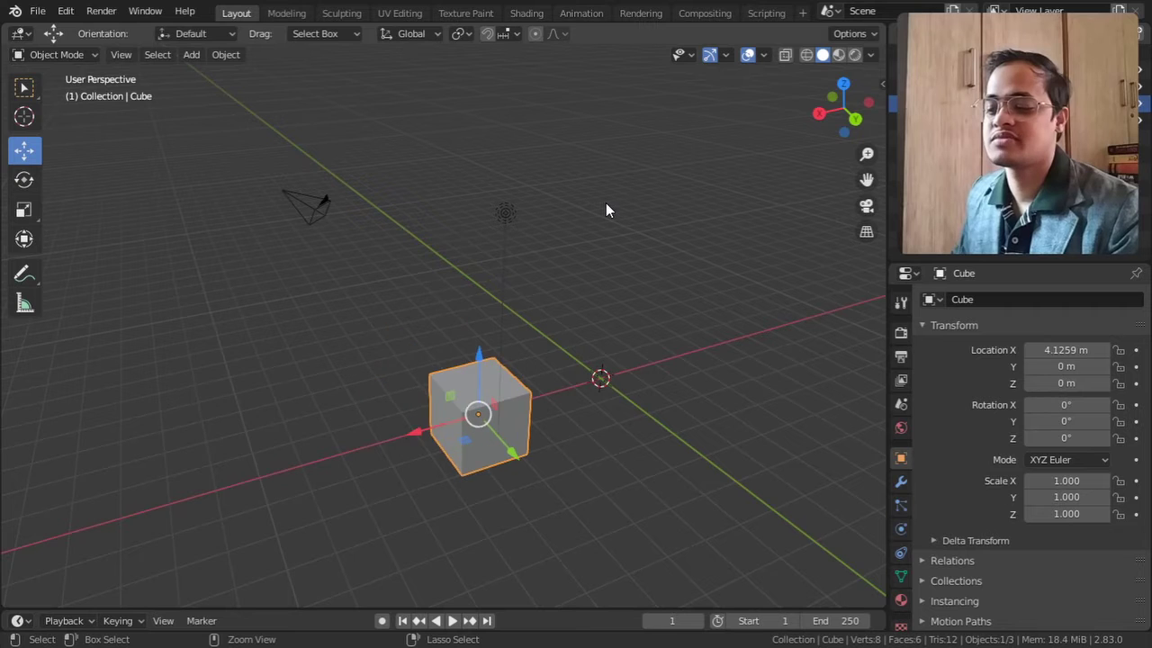
{"action": "middle_click_drag", "start_coordinate": [606, 204], "coordinate": [587, 348]}
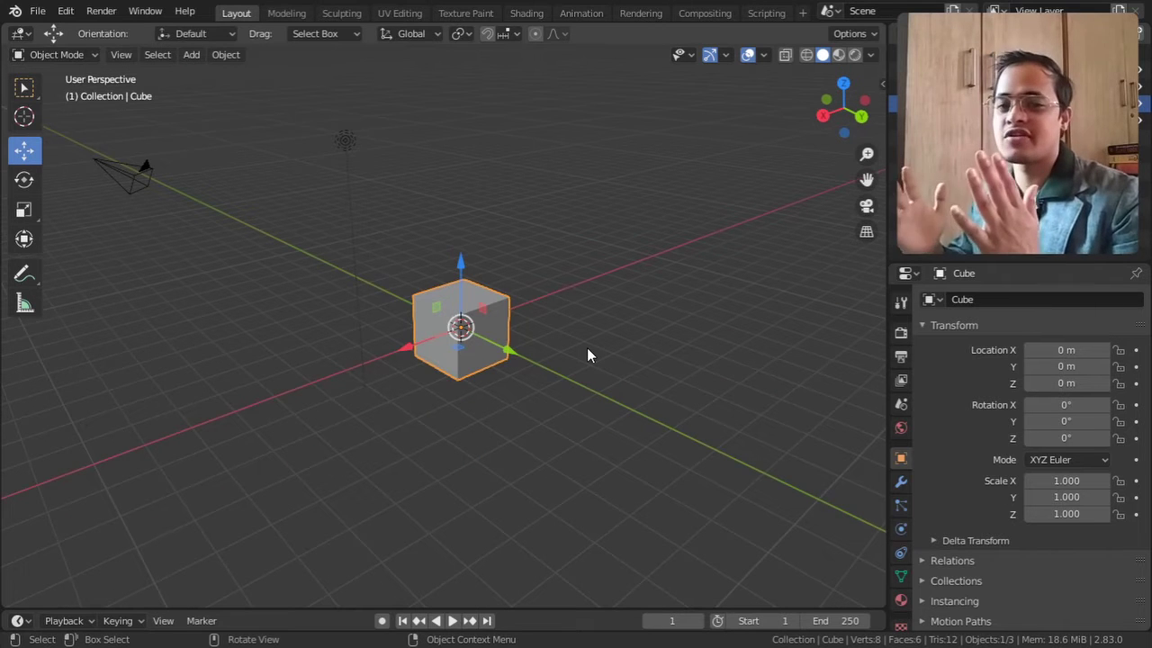
Switch back to the Select Box tool, enable the Move object gizmo, and try it by selecting the light and the camera.
{"action": "left_click", "coordinate": [24, 95]}
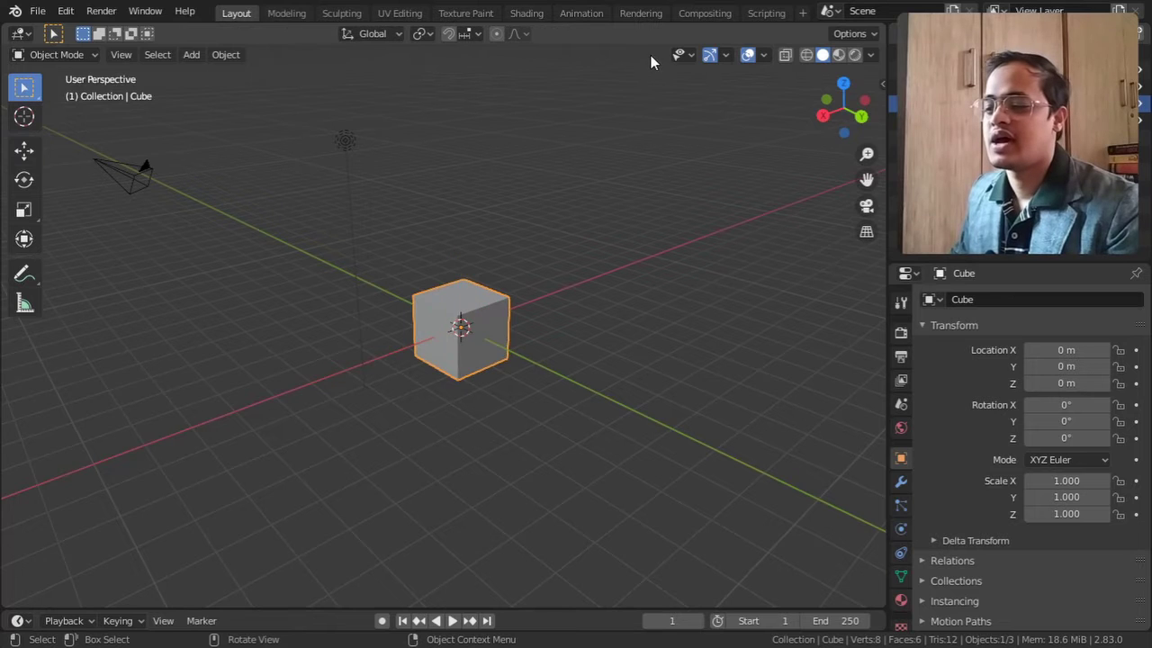
{"action": "left_click", "coordinate": [727, 55]}
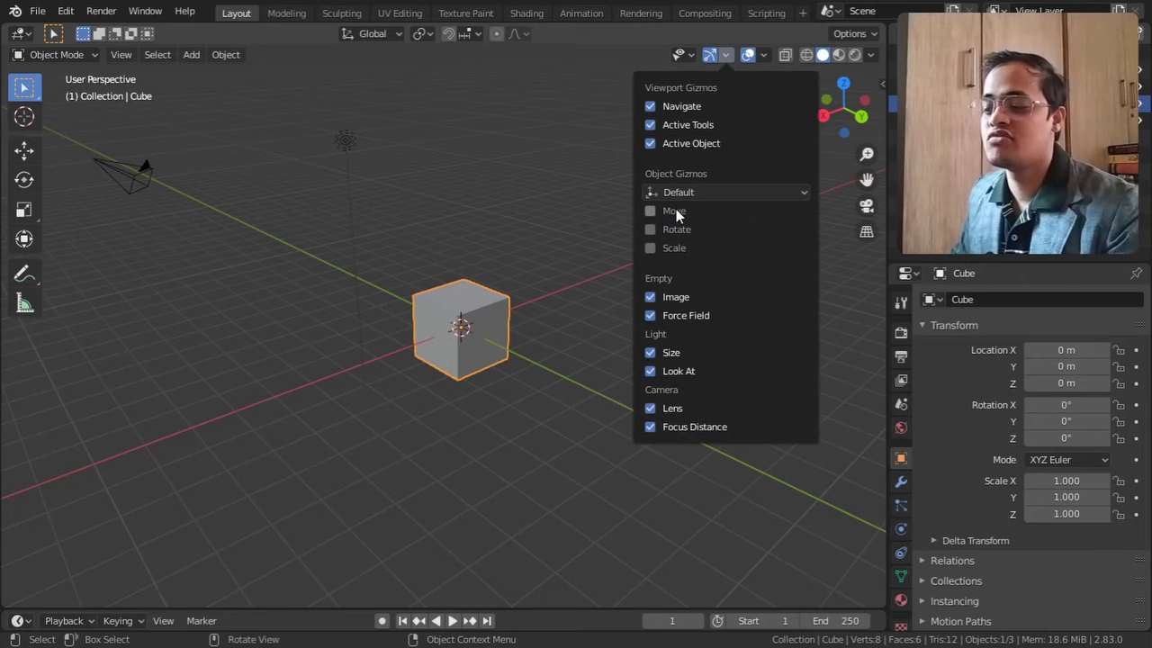
{"action": "left_click", "coordinate": [649, 211]}
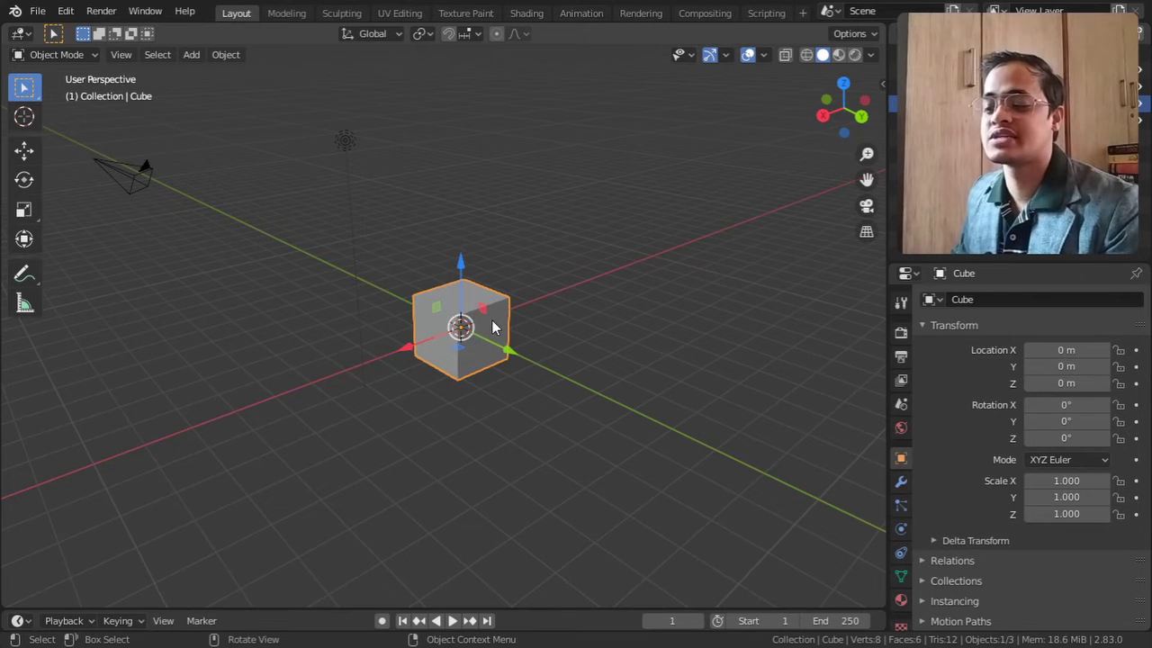
{"action": "left_click", "coordinate": [349, 144]}
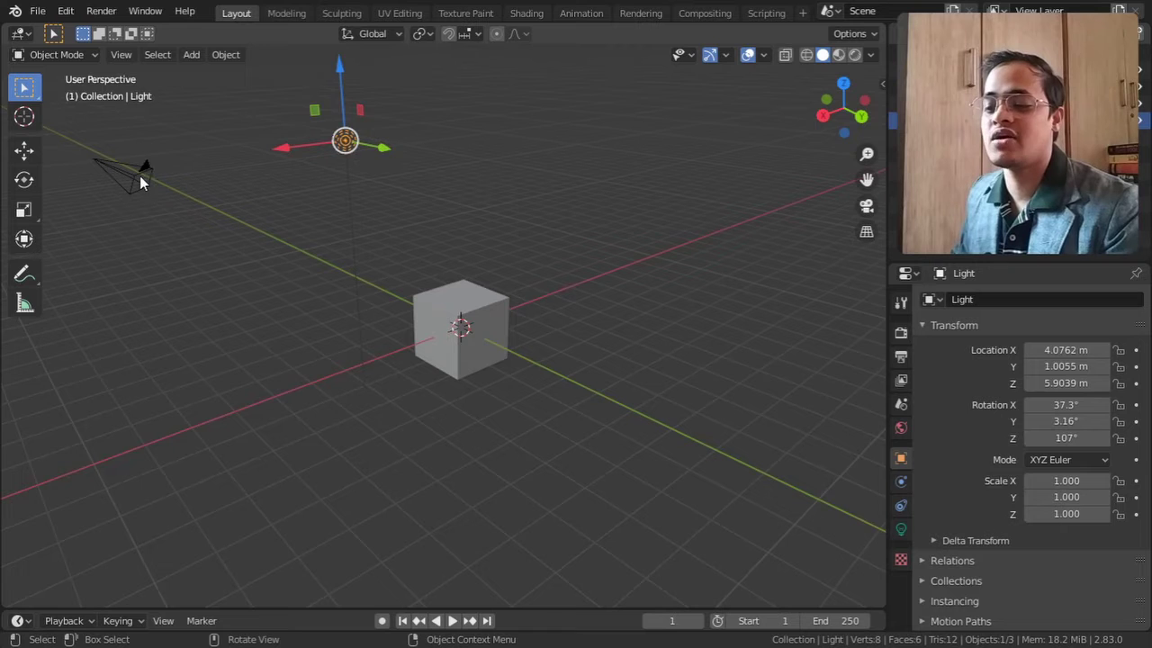
{"action": "left_click", "coordinate": [144, 177]}
{"action": "middle_click_drag", "start_coordinate": [156, 187], "coordinate": [438, 295]}
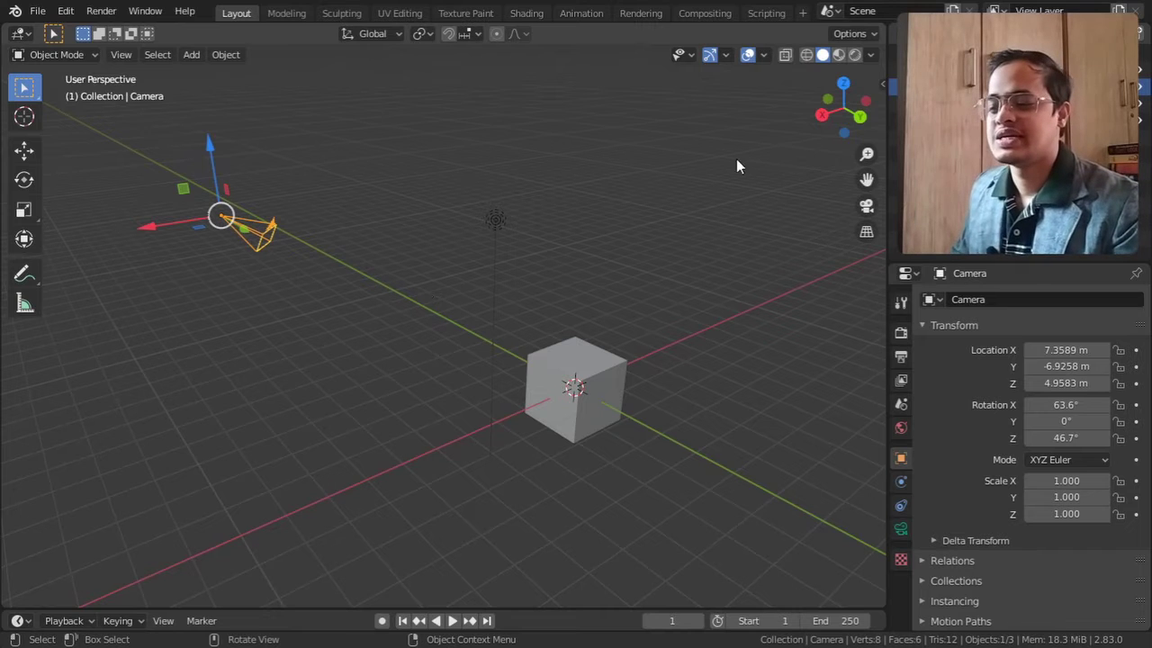
Disable the Move object gizmo in the viewport.
{"action": "left_click", "coordinate": [726, 56]}
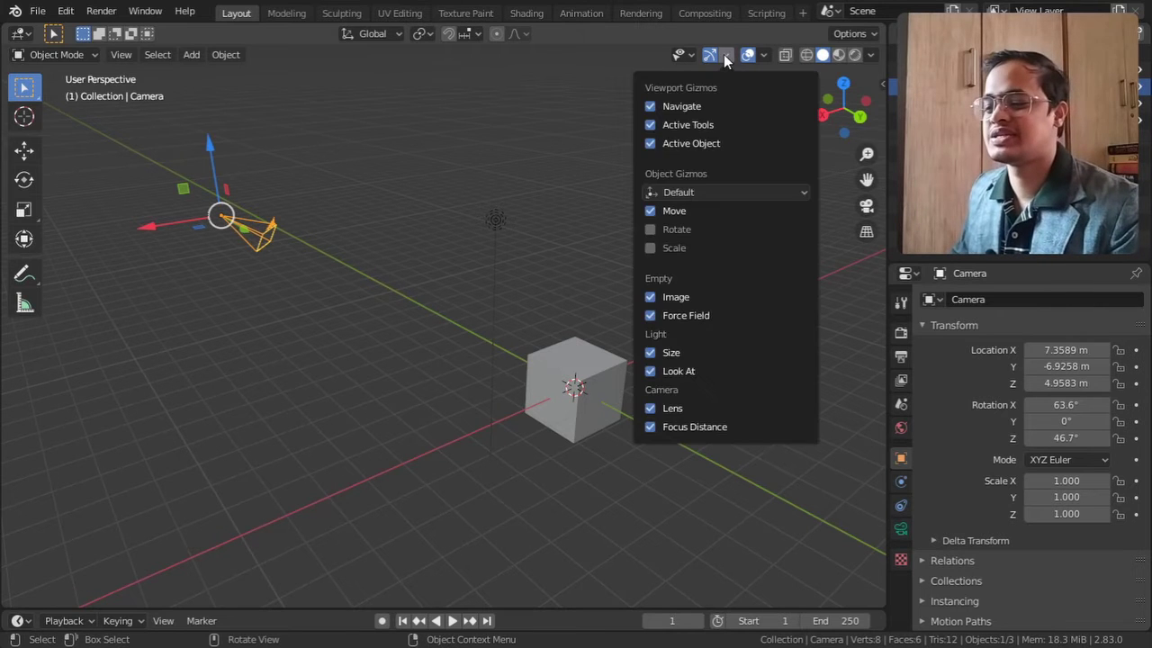
{"action": "left_click", "coordinate": [651, 211]}
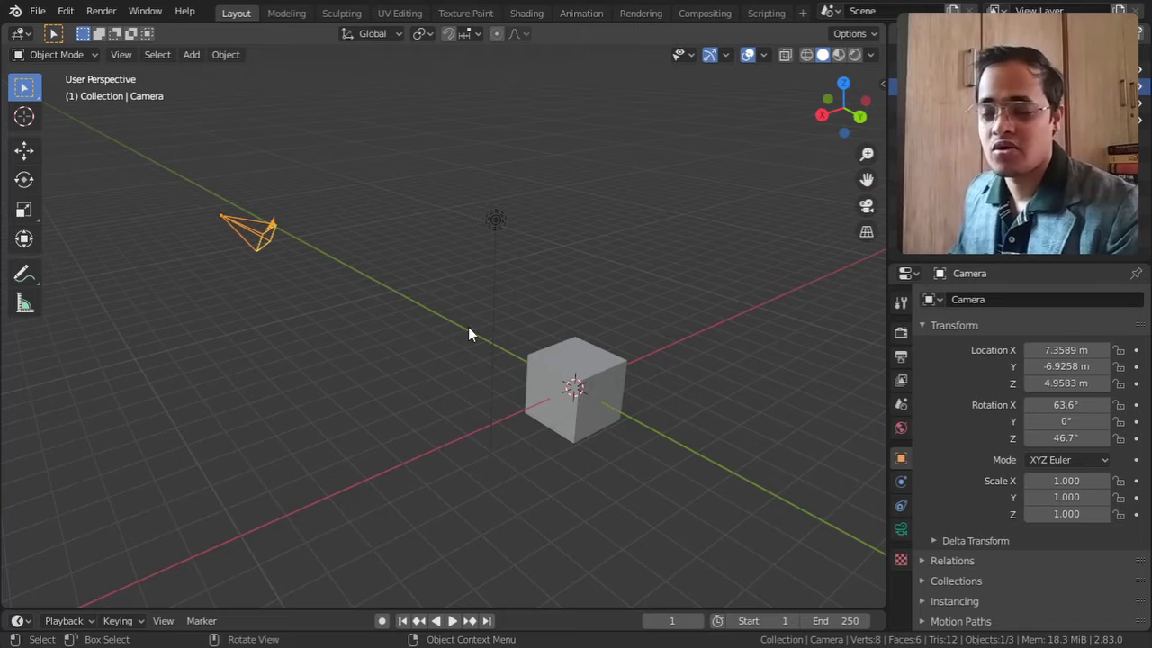
{"action": "middle_click_drag", "start_coordinate": [468, 327], "coordinate": [548, 335]}
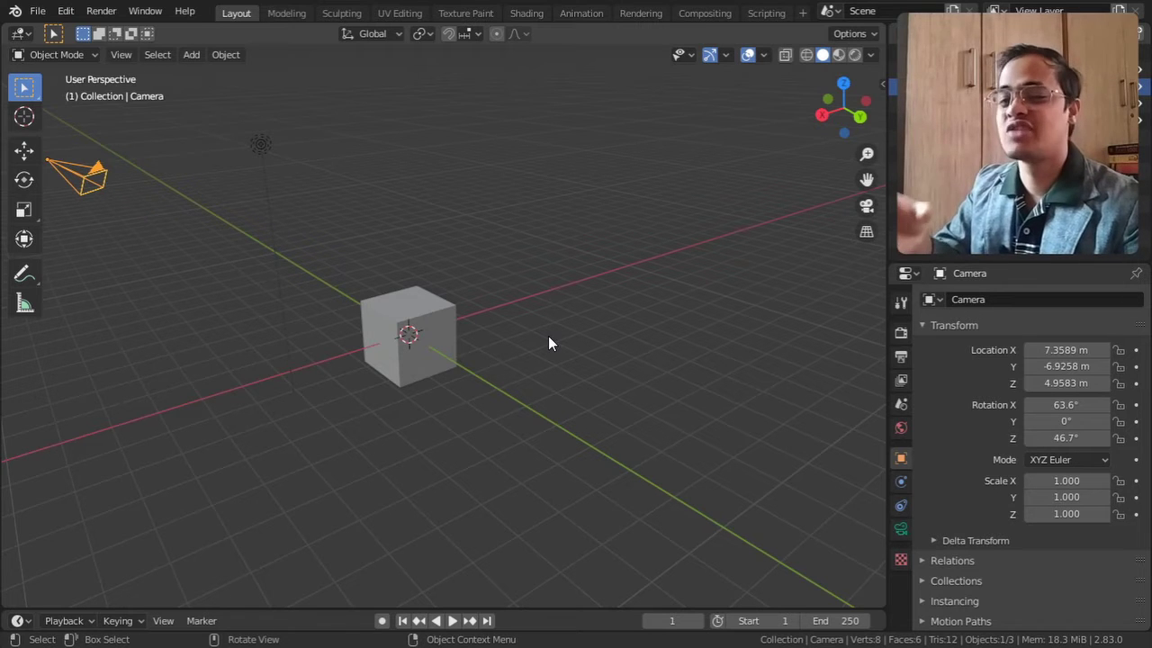
Try moving the cube freely and along the global X, Y and Z axes in turn, and cancel the move.
{"action": "left_click", "coordinate": [418, 308]}
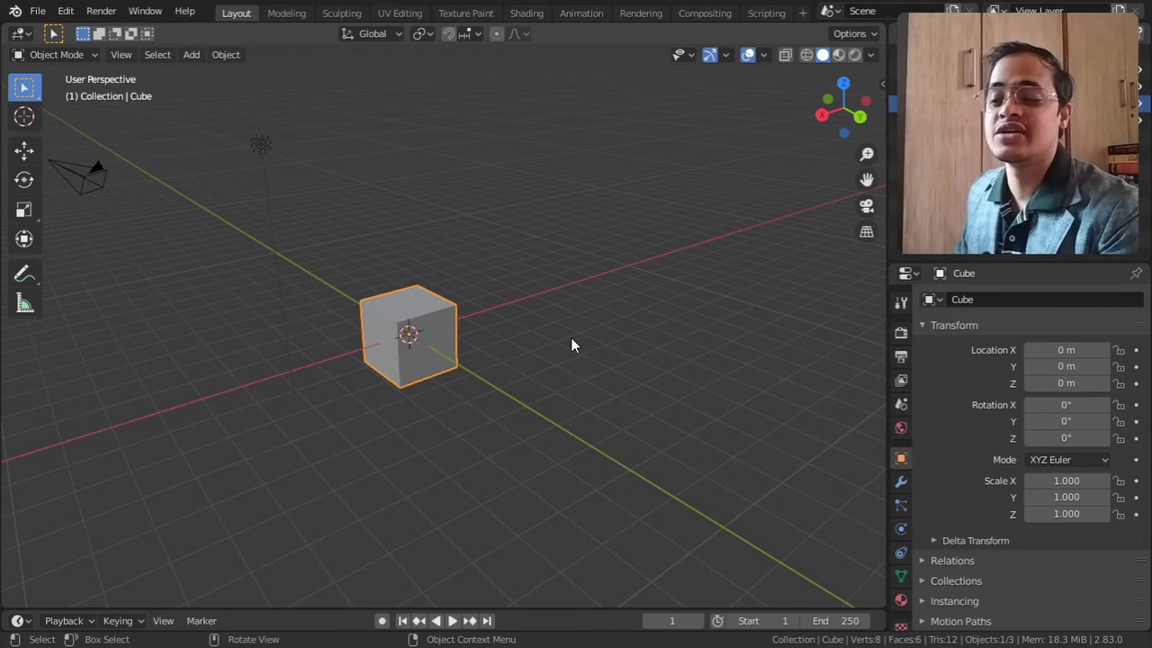
{"action": "key", "text": "g"}
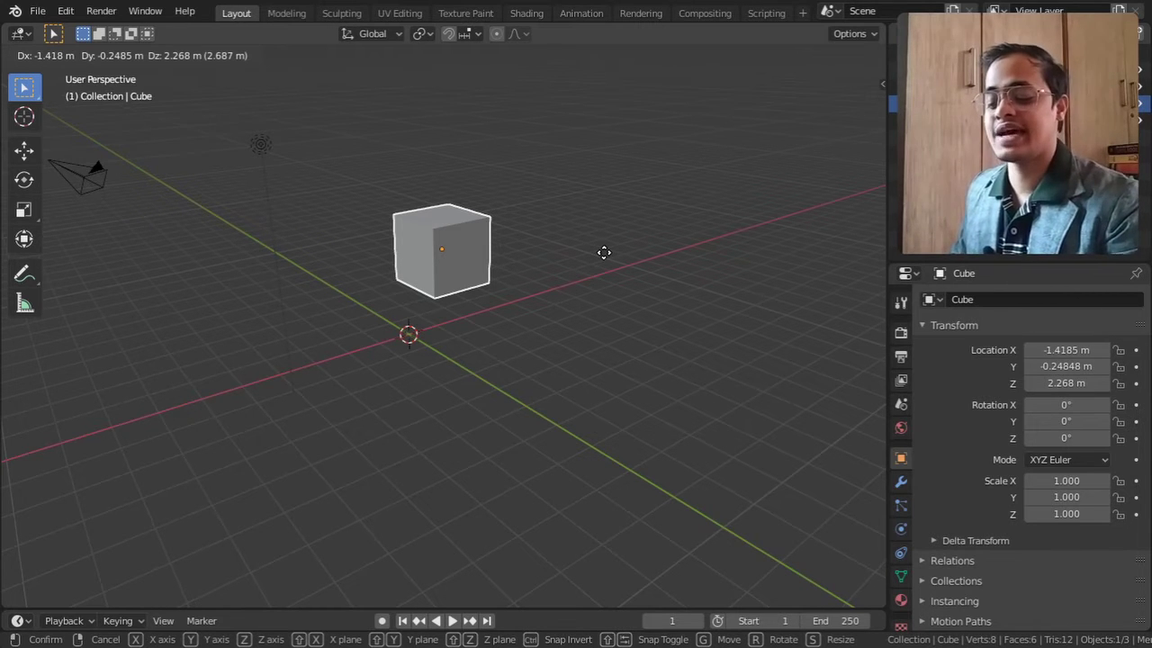
{"action": "key", "text": "x"}
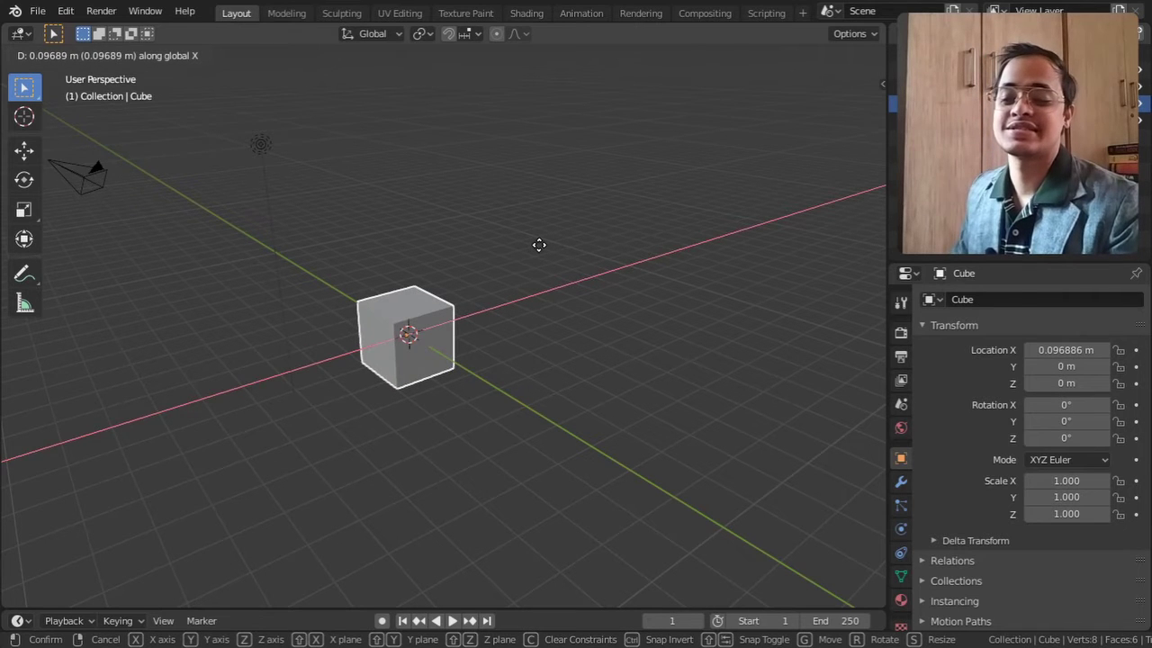
{"action": "key", "text": "y"}
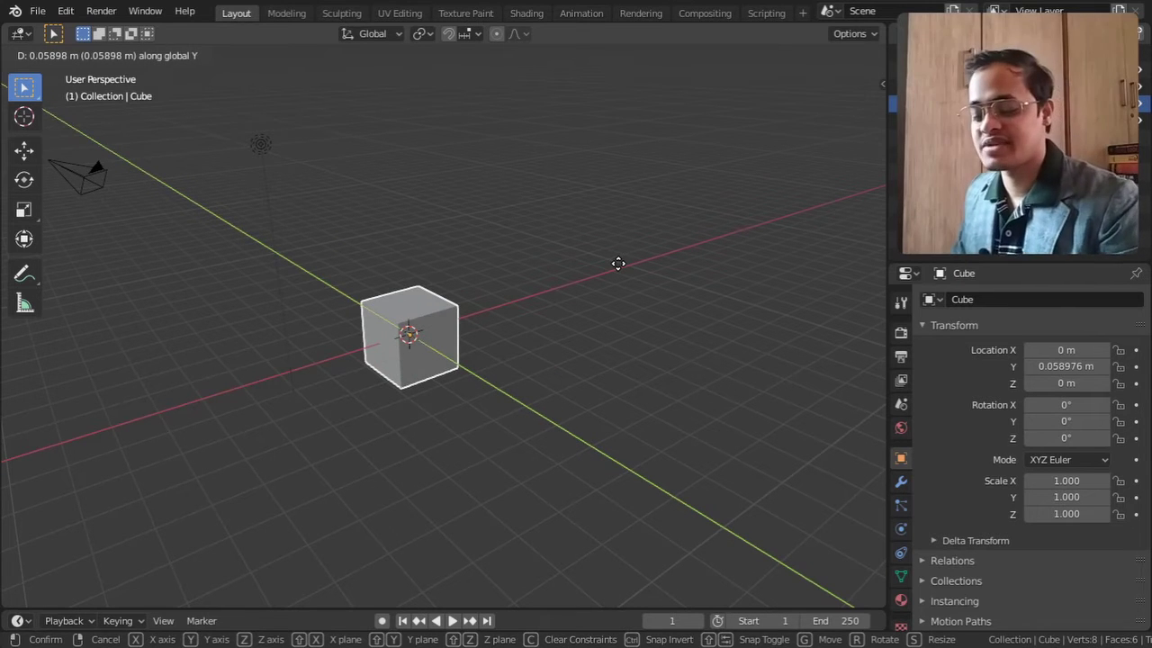
{"action": "key", "text": "z"}
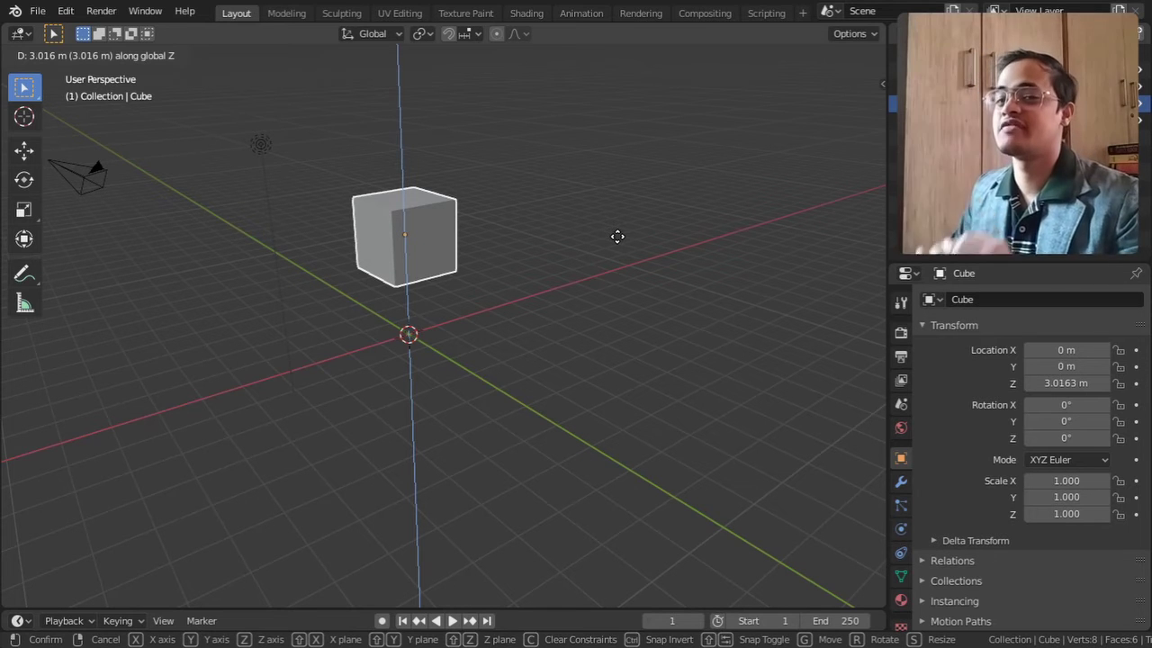
{"action": "key", "text": "Escape"}
Move the cube with the global Z axis locked, switch the lock to Y, and place it at about X 1.56 m and Z 3.52 m.
{"action": "key", "text": "g"}
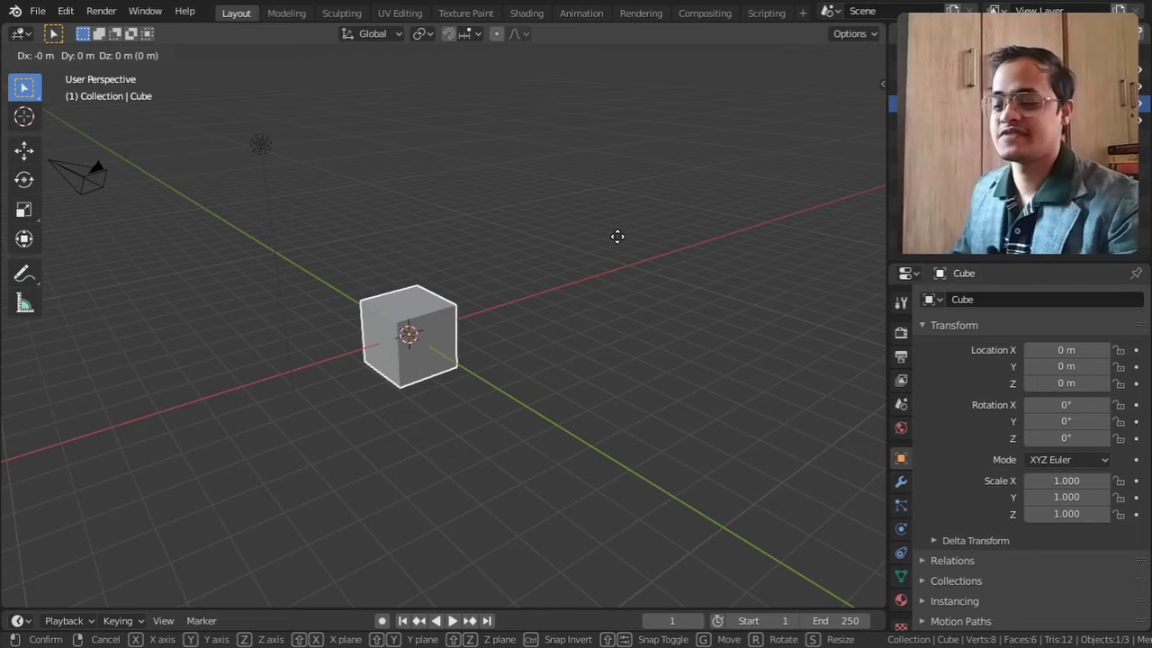
{"action": "key", "text": "shift+z"}
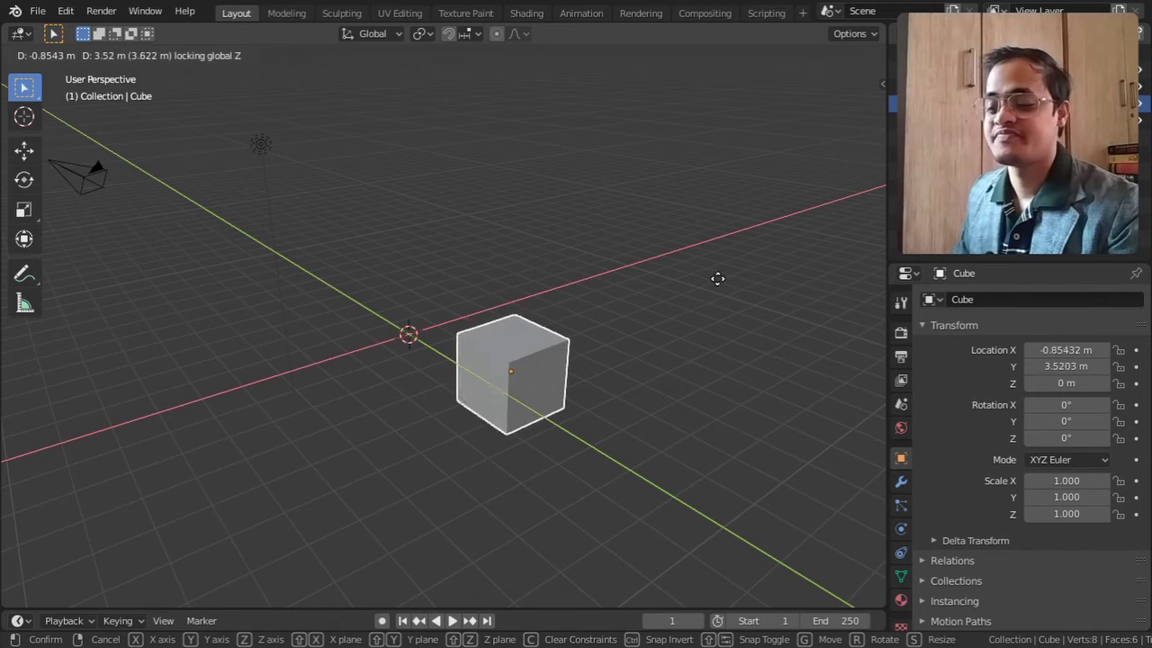
{"action": "key", "text": "shift+y"}
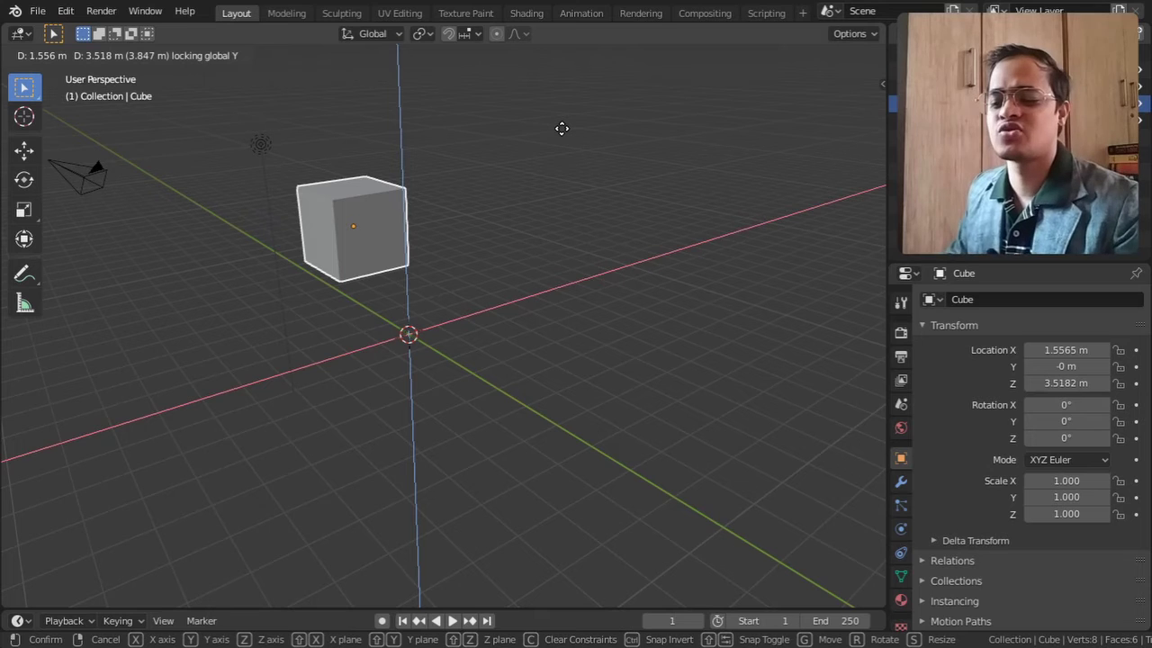
{"action": "left_click", "coordinate": [562, 128]}
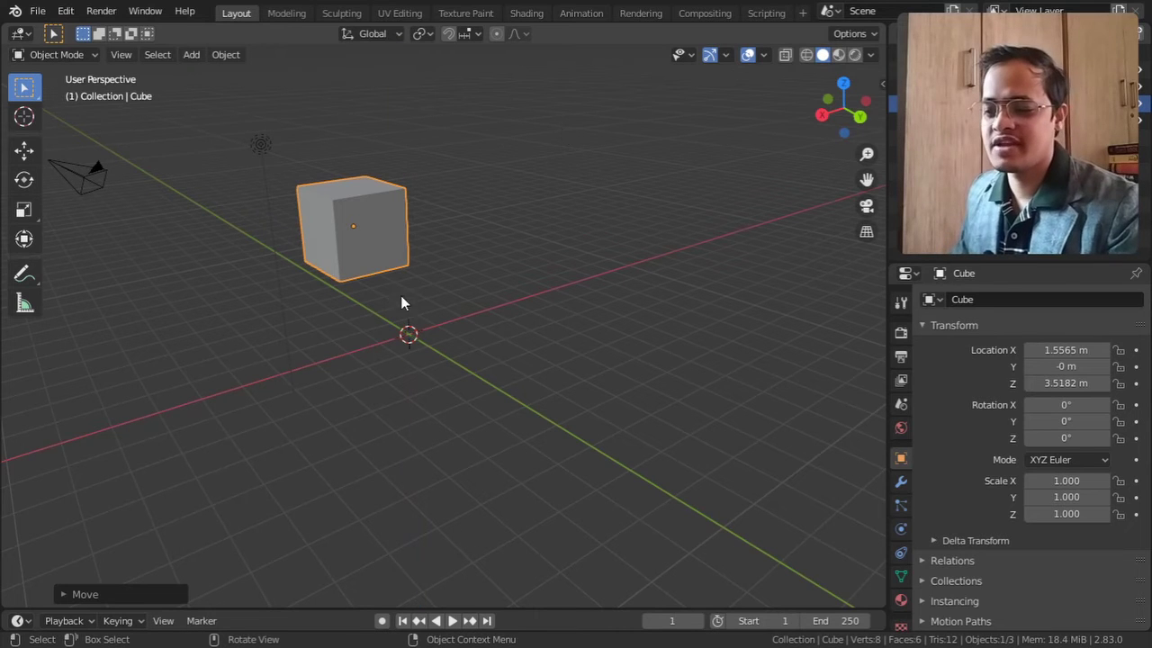
Move the cube freely to about X -3.98 m, Y 3.86 m and Z 3.76 m, and clear its location back to the origin.
{"action": "key", "text": "g"}
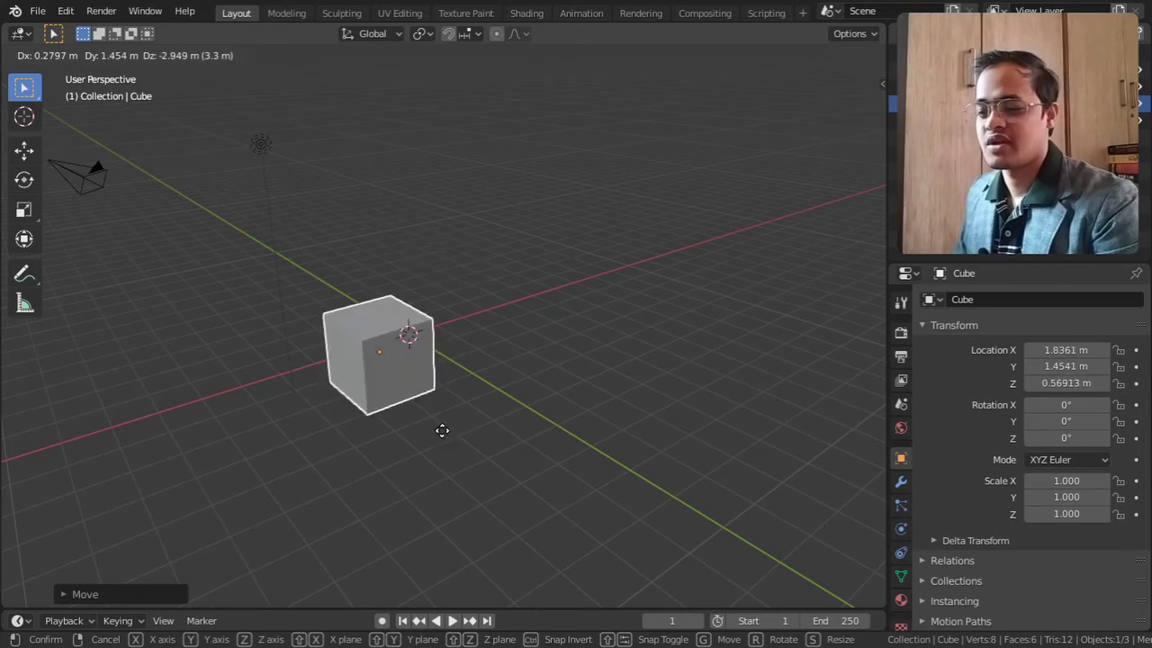
{"action": "left_click", "coordinate": [448, 380]}
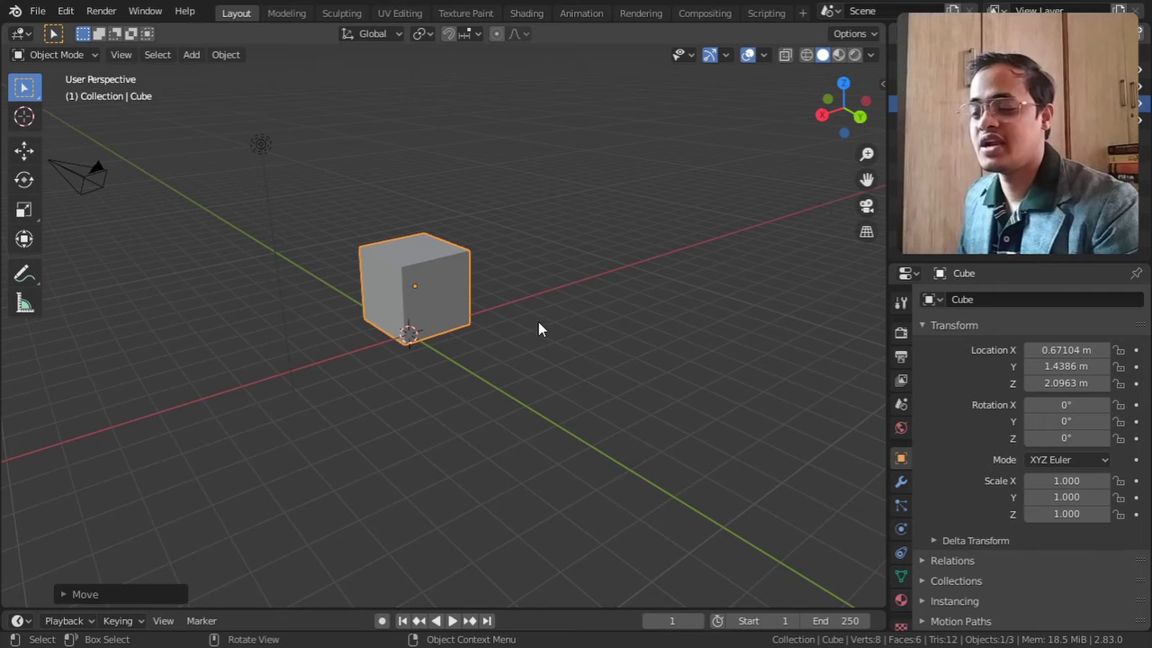
{"action": "key", "text": "g"}
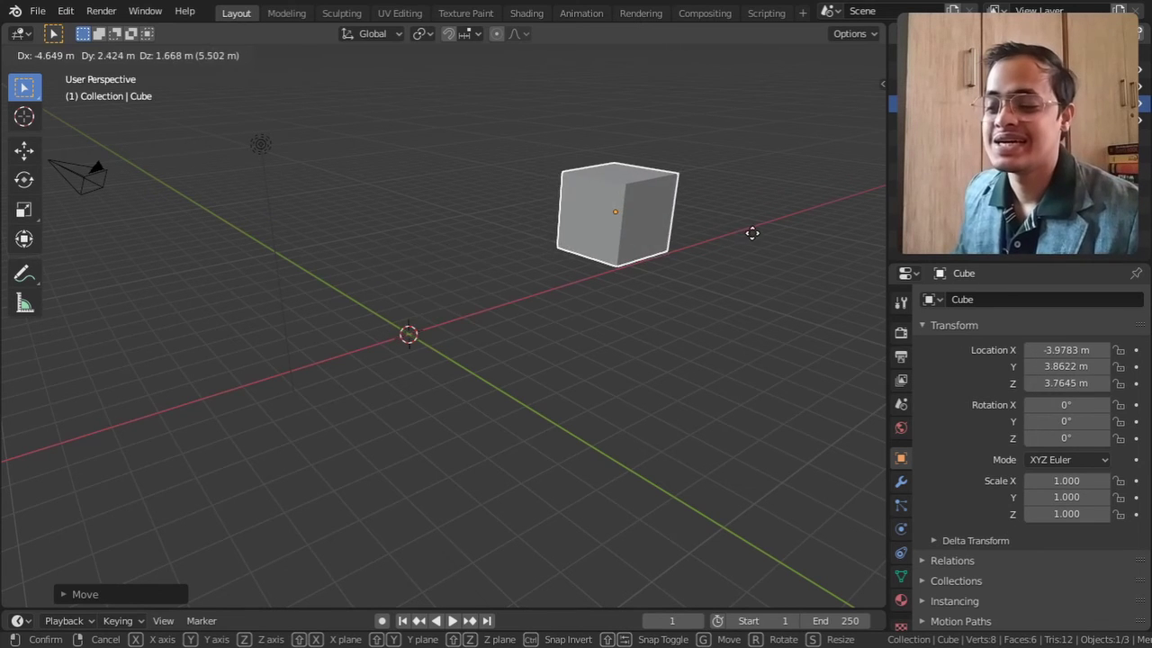
{"action": "left_click", "coordinate": [750, 239]}
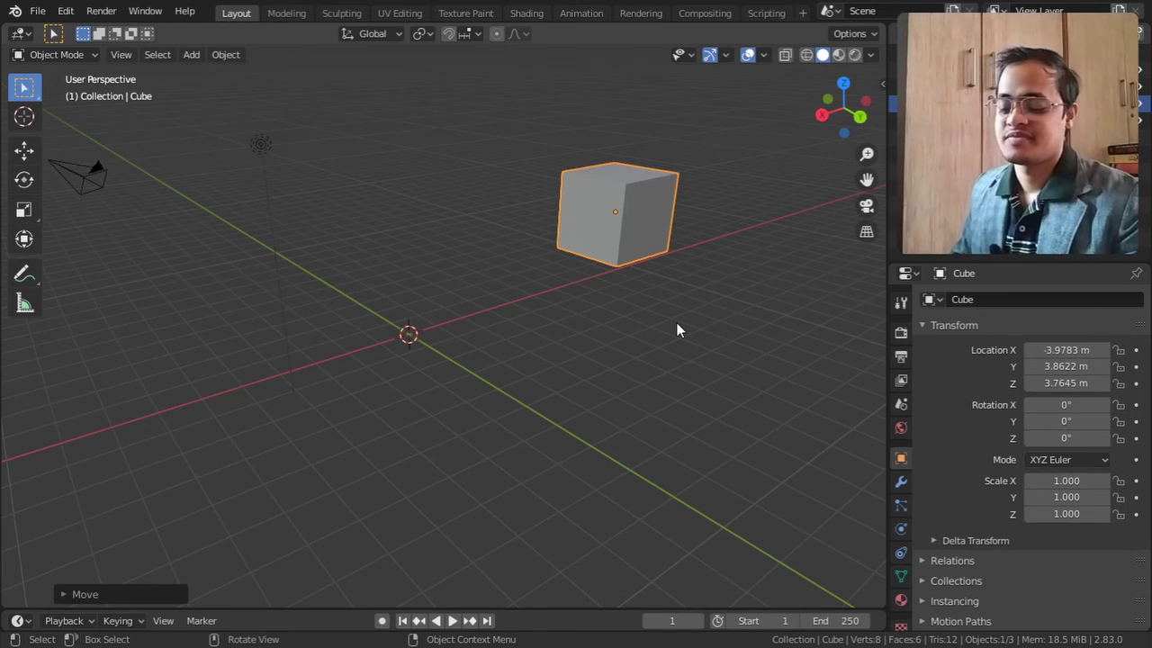
{"action": "key", "text": "alt+g"}
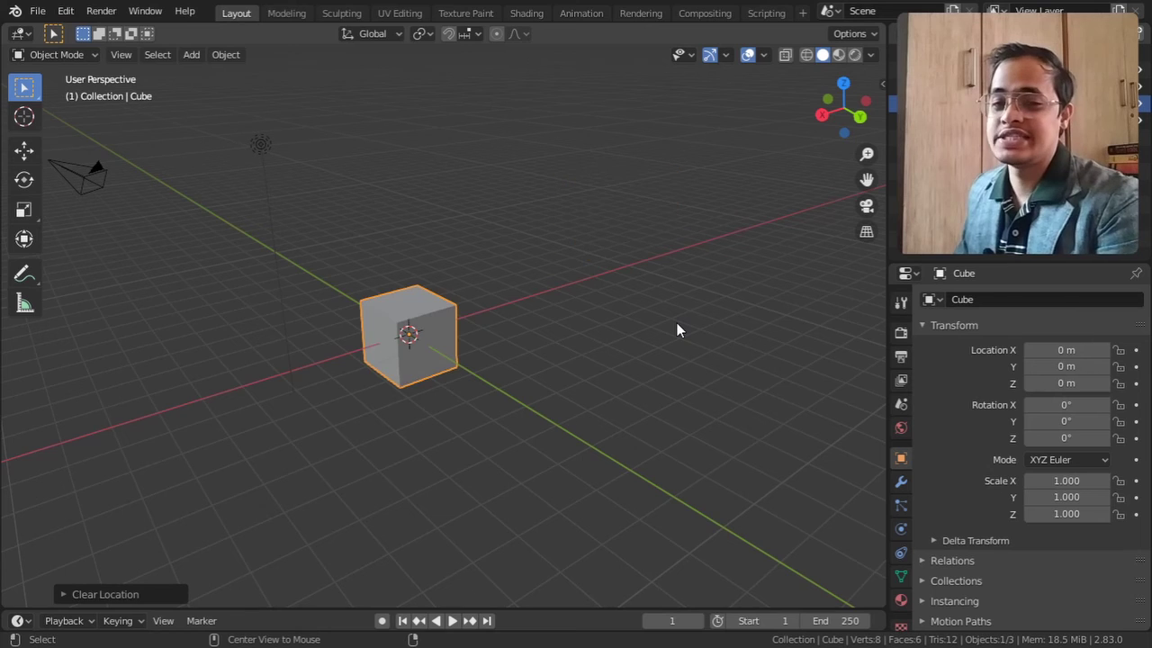